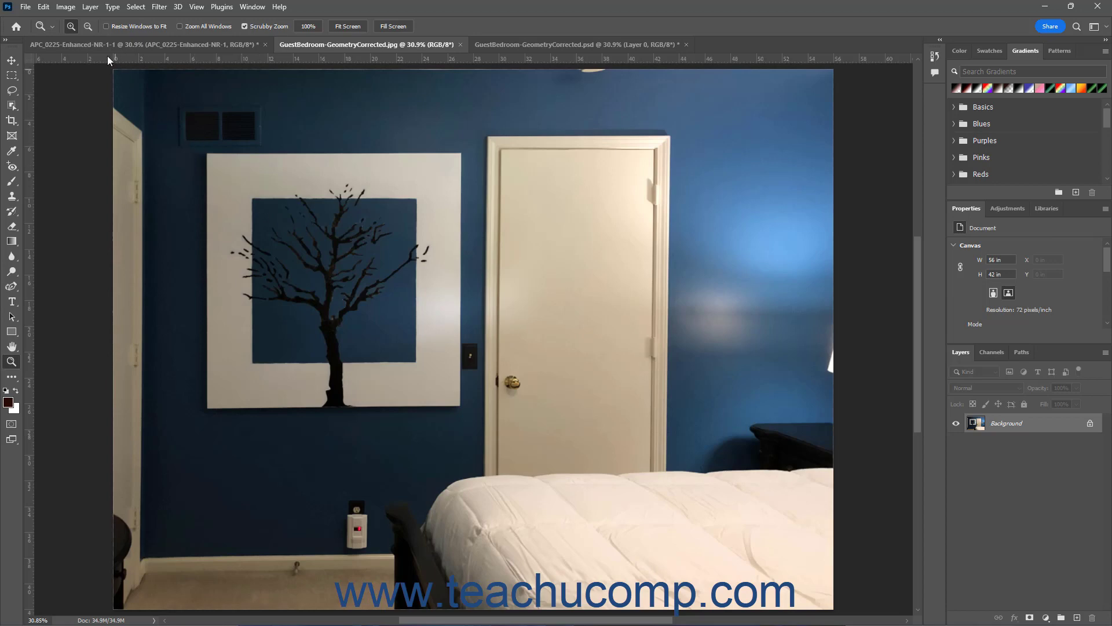
Step: Open Replace Color for the bedroom JPG, compare its image and selection previews, and turn off Localized Color Clusters
left_click(68, 7)
mouse_move(136, 38)
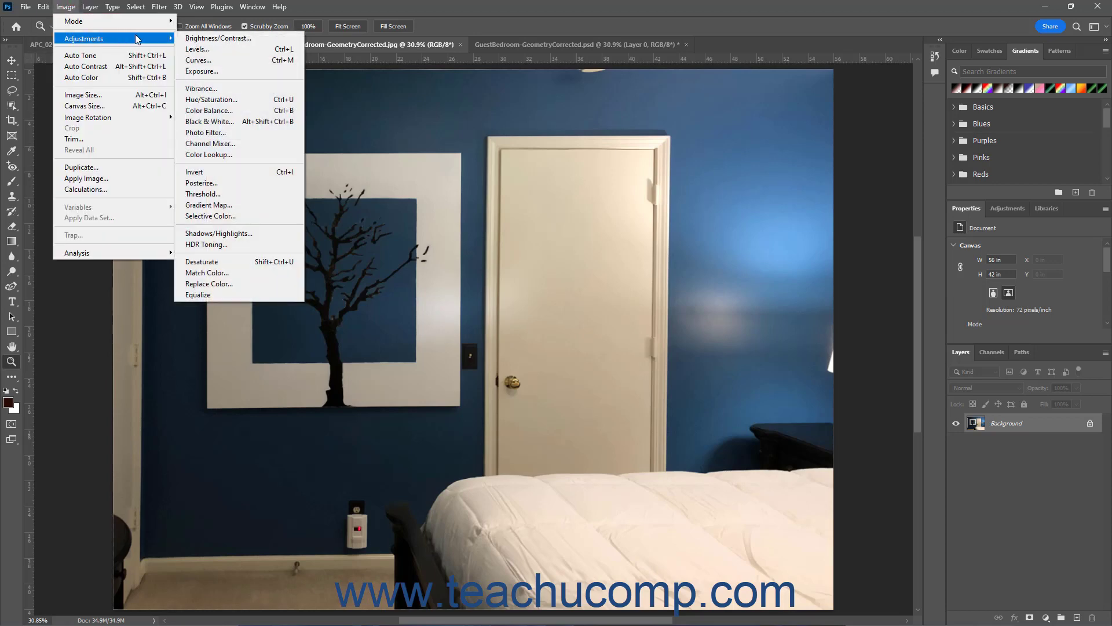
left_click(270, 288)
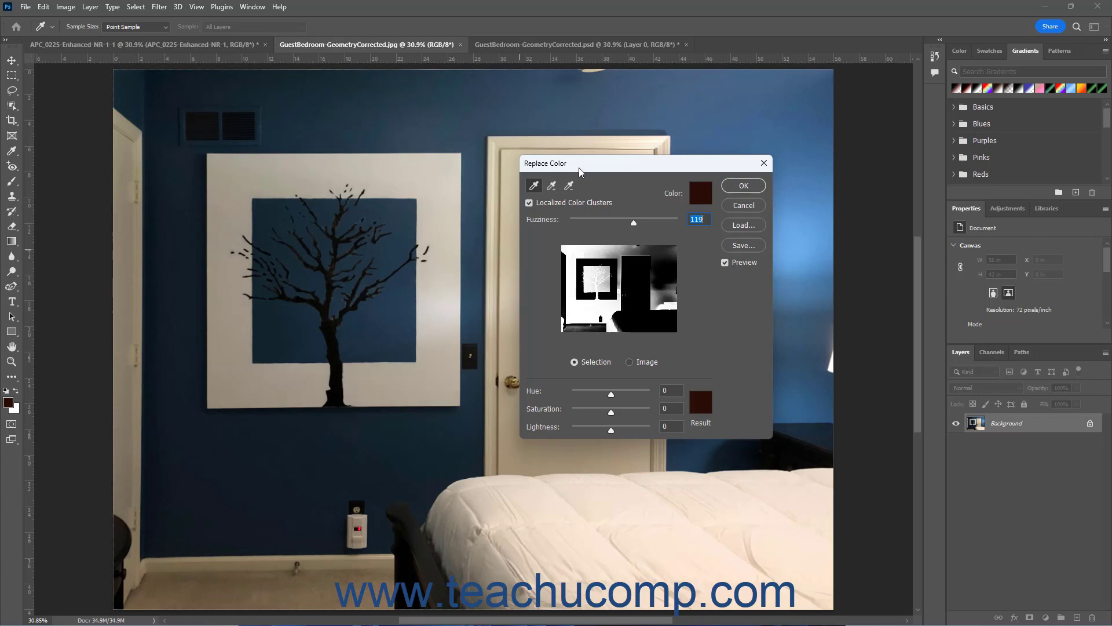
left_click(631, 363)
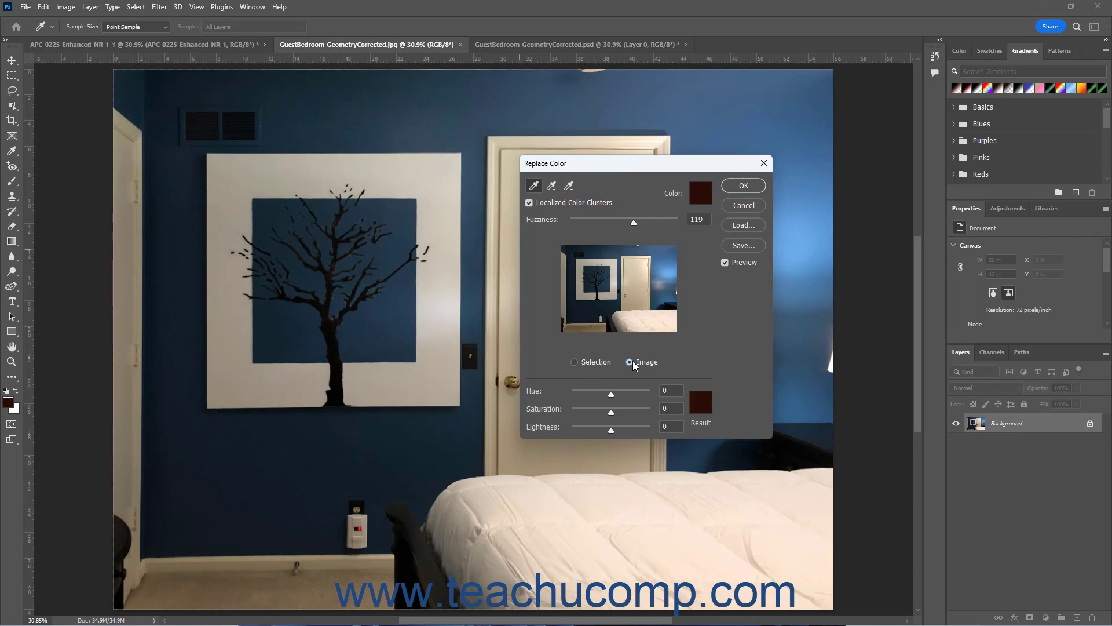
left_click(600, 364)
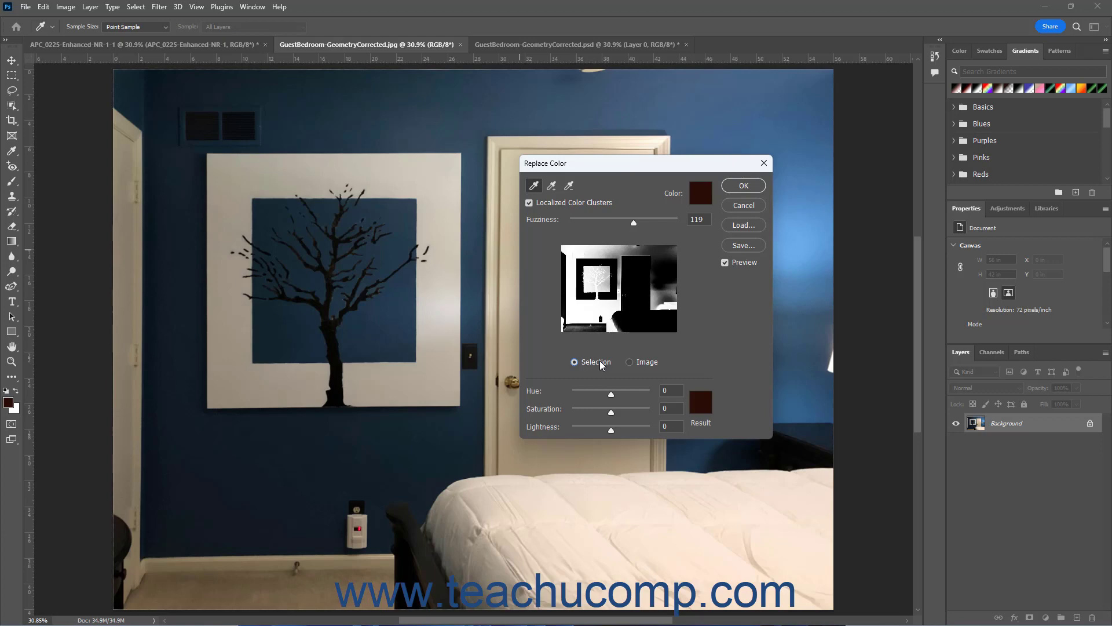
left_click(530, 204)
Step: Sample the blue inside the tree painting as the color to replace and set Fuzziness to 113
left_click(536, 186)
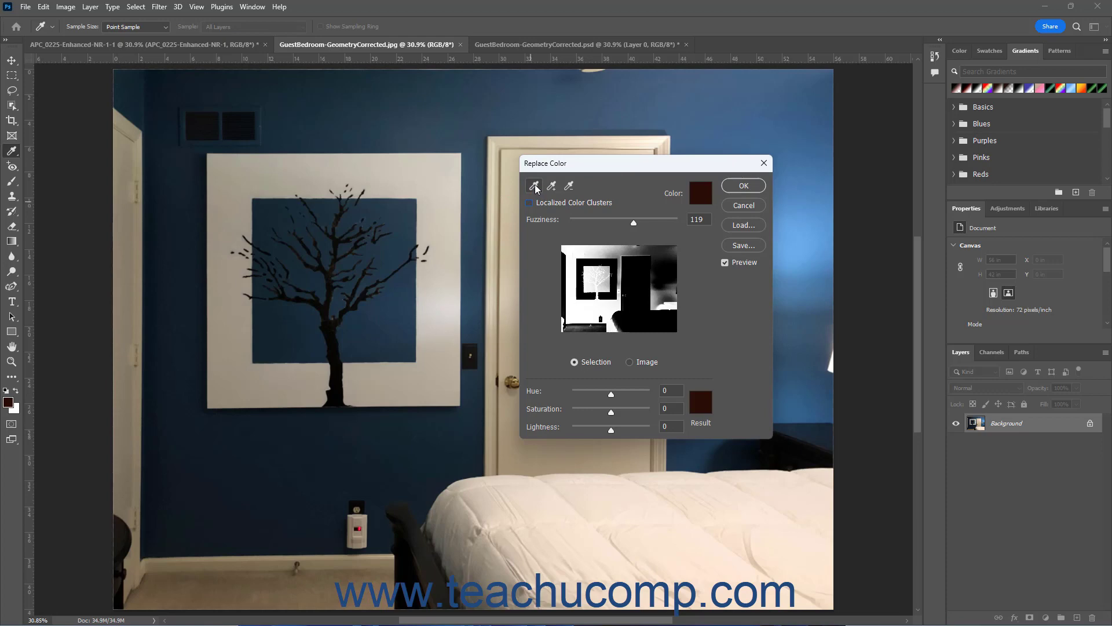
left_click(415, 201)
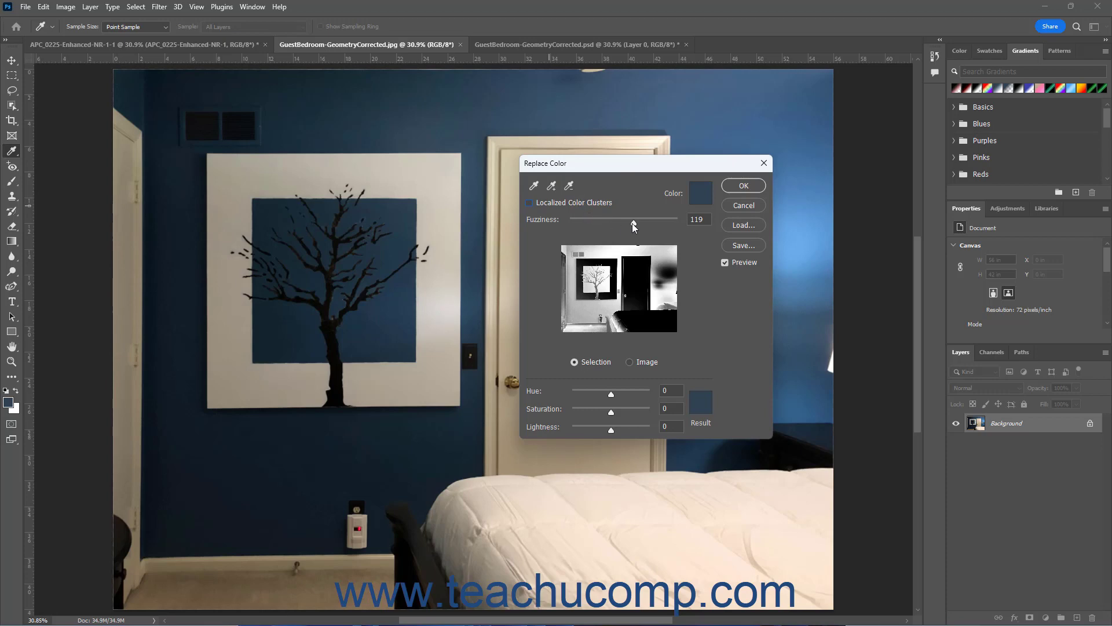
mouse_move(633, 223)
left_mouse_down()
mouse_move(659, 223)
mouse_move(617, 224)
mouse_move(631, 224)
left_mouse_up()
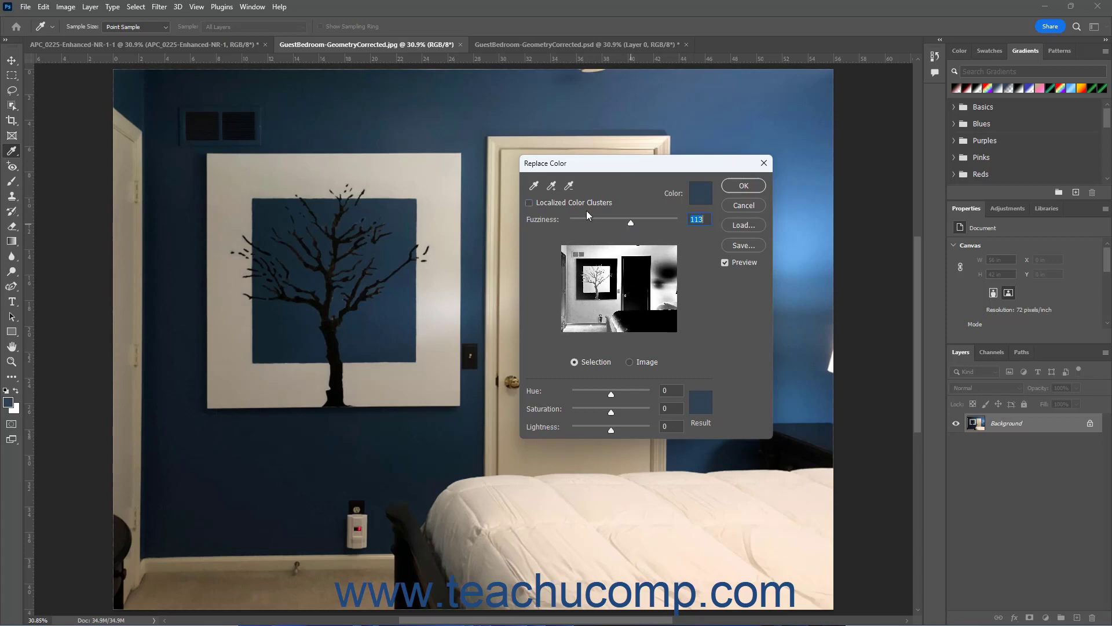
Step: Add the bright blue wall highlight beside the door to the sampled colors and reduce Fuzziness to 53
left_click(551, 185)
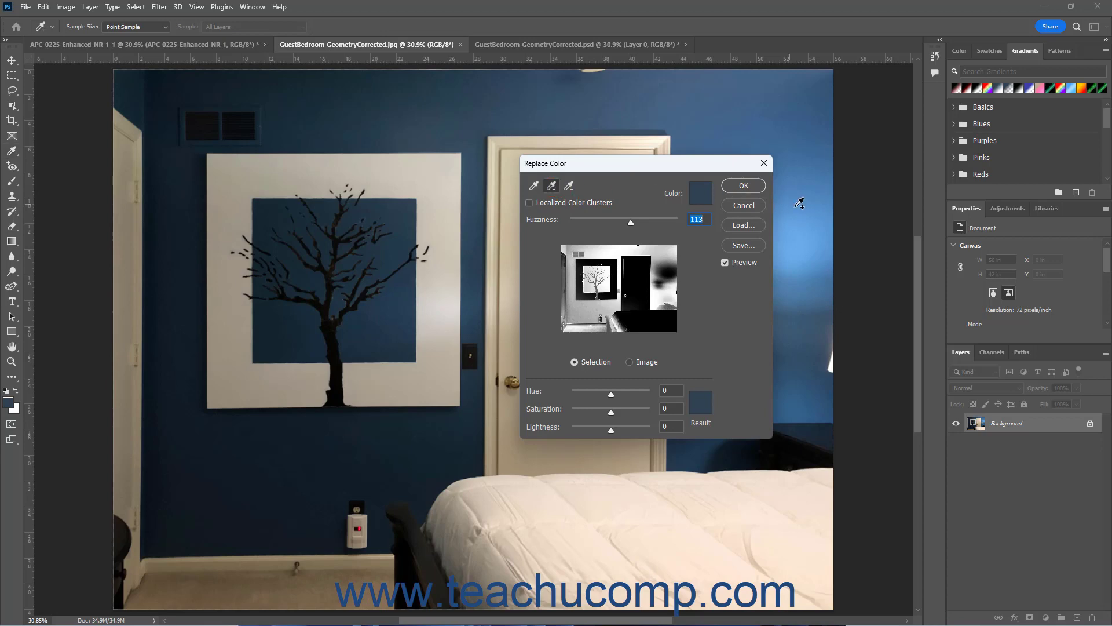
left_click(796, 227)
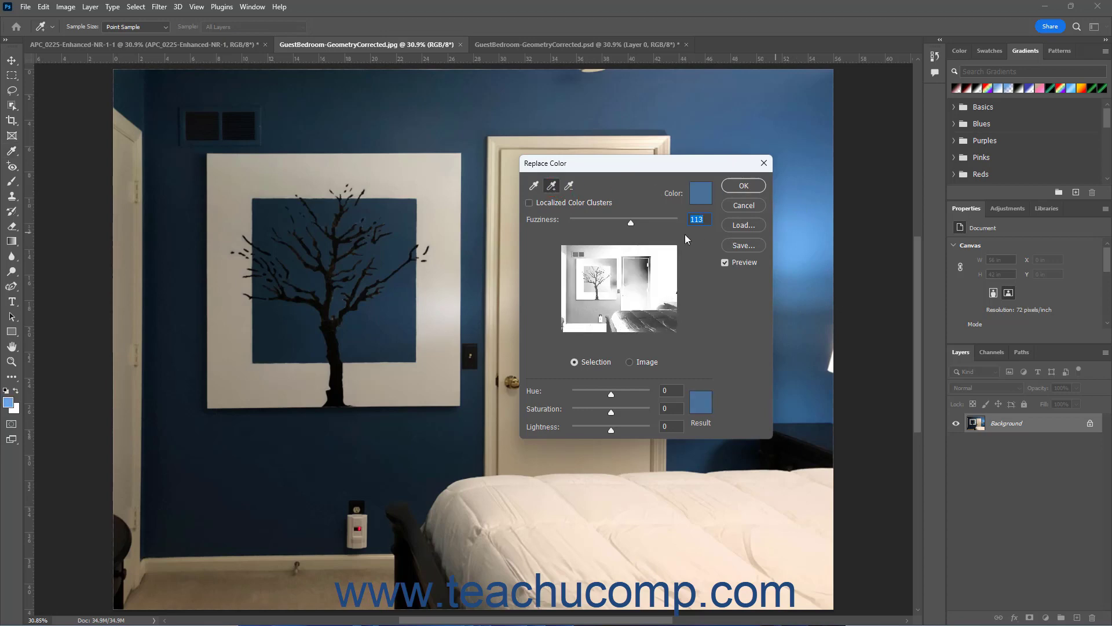
left_click_drag(630, 223, 598, 224)
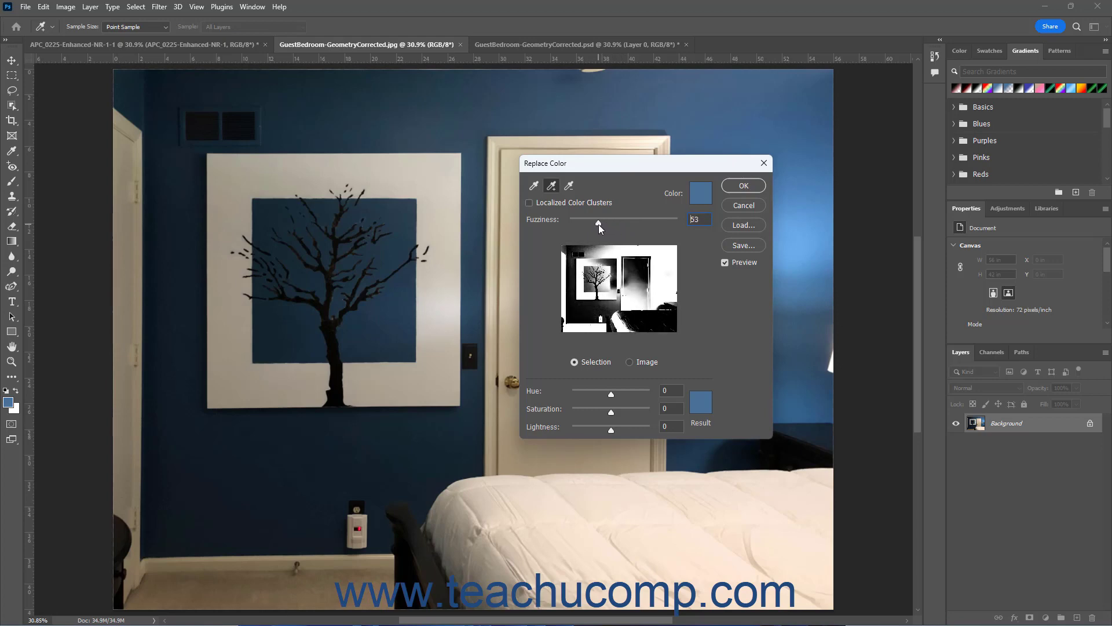
Step: Resample a single color from the blue area of the tree painting and set Fuzziness to 88
left_click(536, 188)
left_click(793, 232)
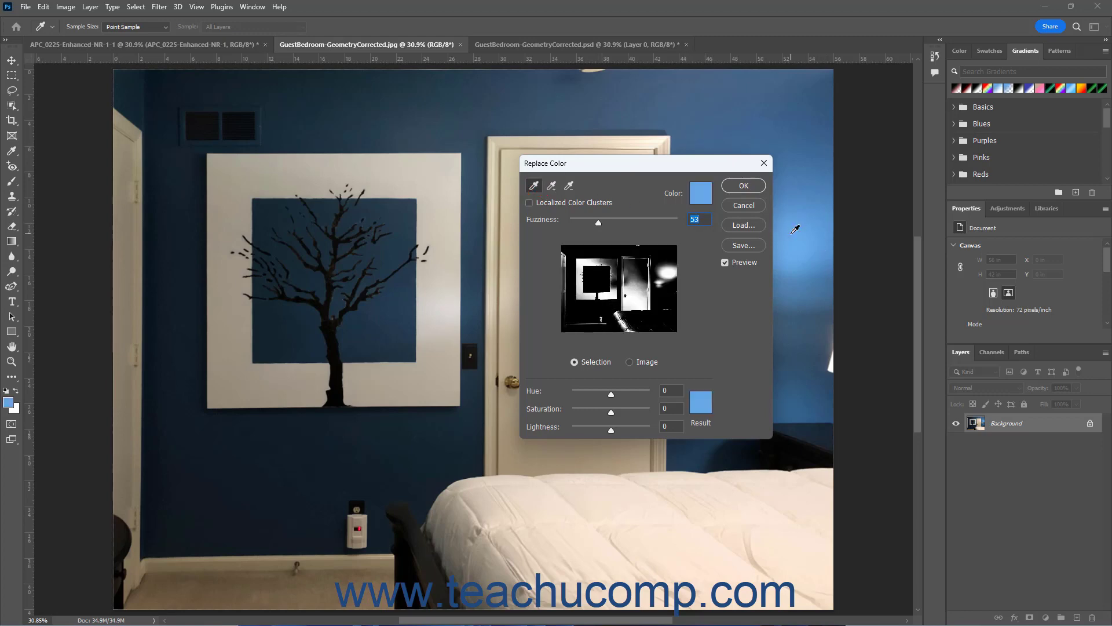
left_click(411, 202)
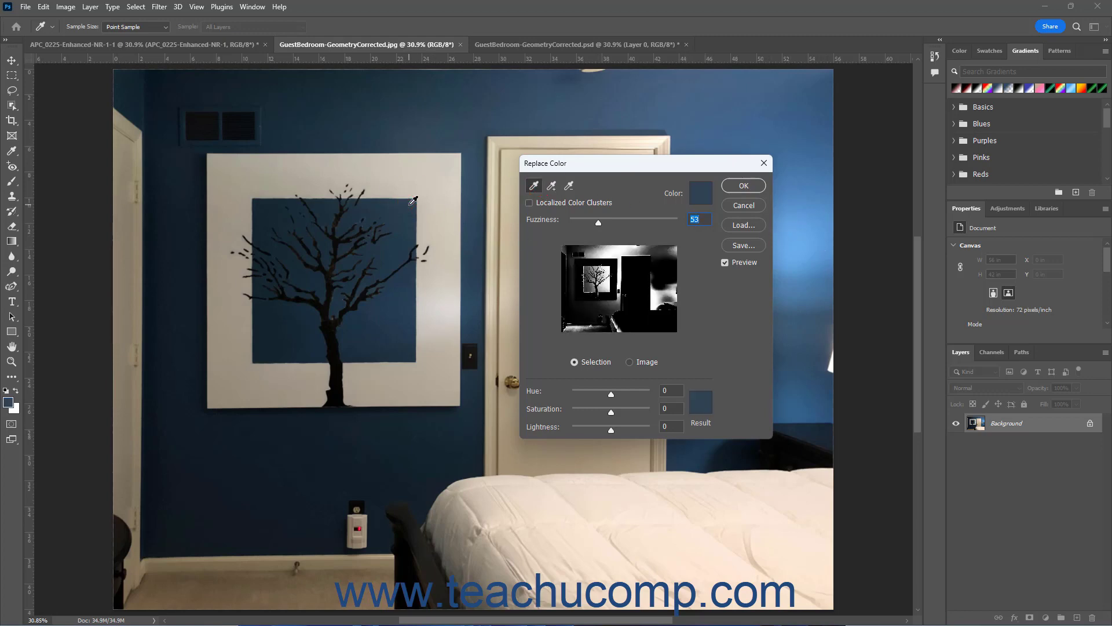
left_click_drag(598, 221, 616, 223)
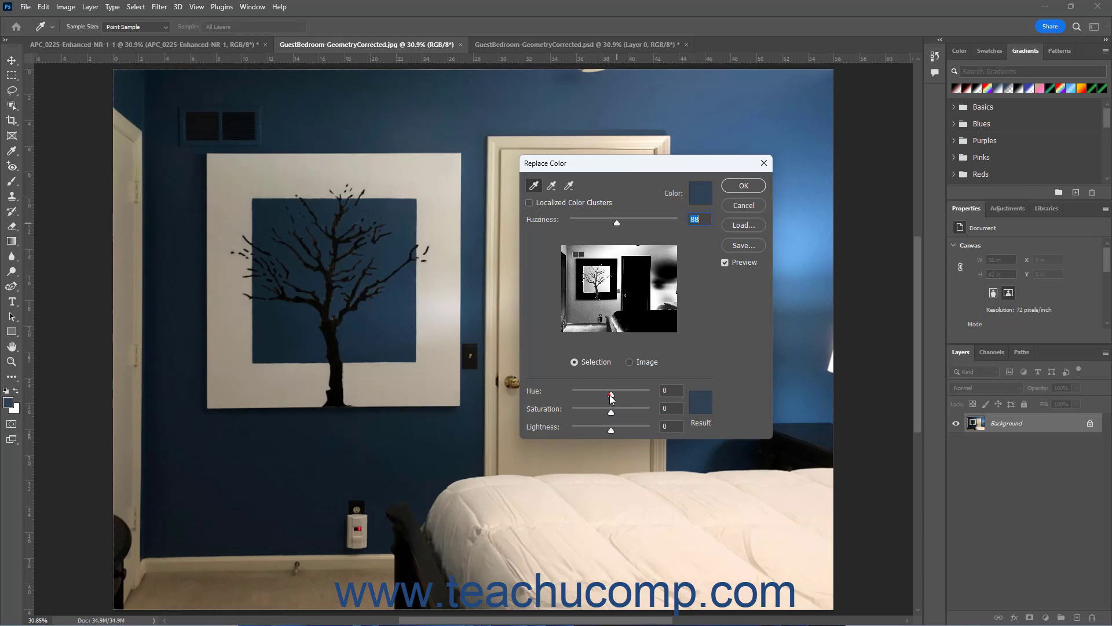
Step: Shift the replacement color's Hue to about +36 for a purple tone and apply the color replacement
mouse_move(612, 399)
left_mouse_down()
mouse_move(596, 398)
mouse_move(614, 394)
left_mouse_up()
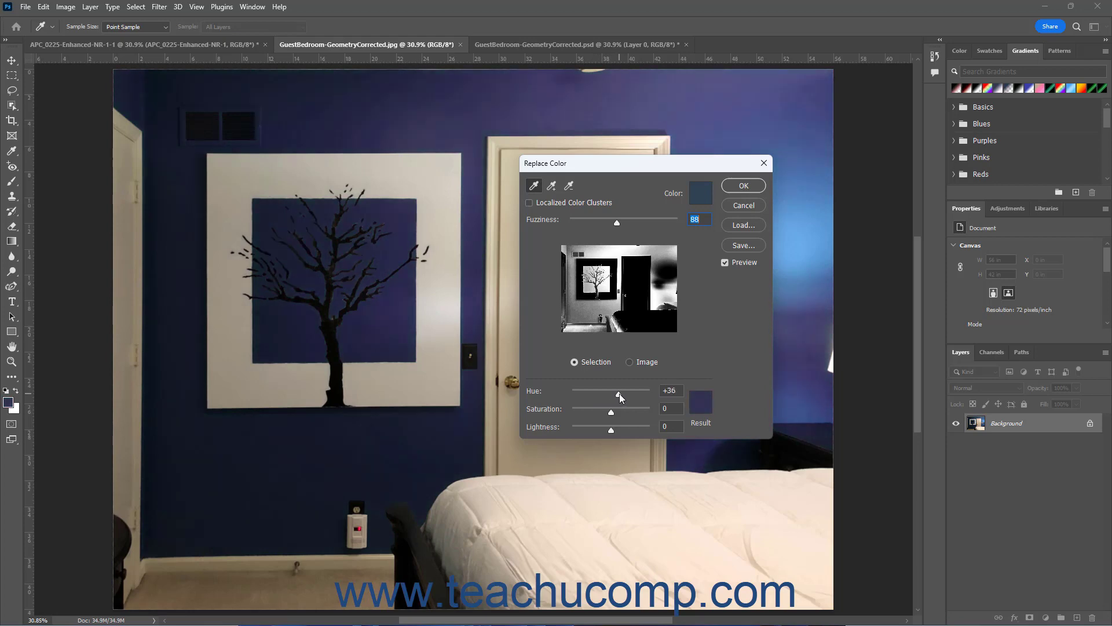
left_click_drag(620, 394, 620, 394)
left_click(741, 185)
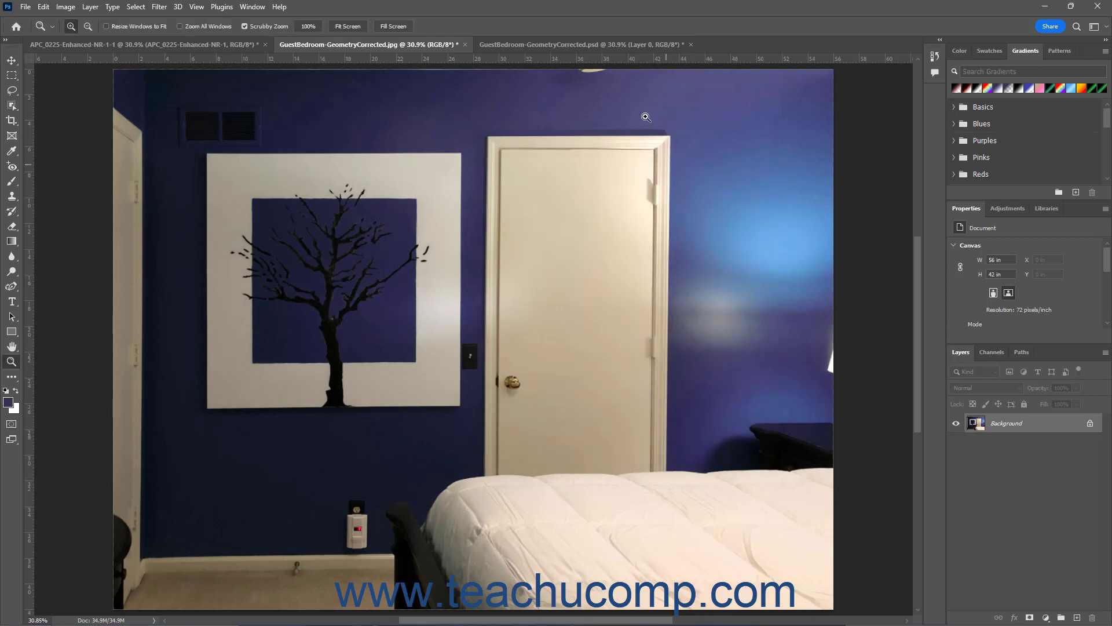
Step: Switch to GuestBedroom-GeometryCorrected.psd and open Color Range for Layer 0, keeping Sampled Colors as the selection method
left_click(603, 47)
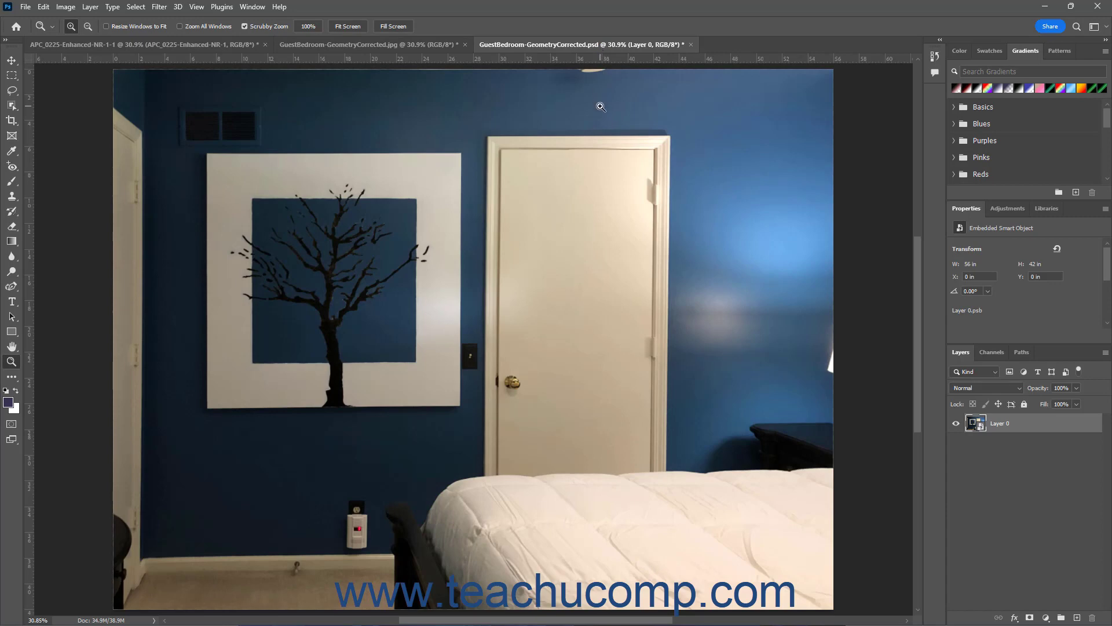
left_click(1020, 427)
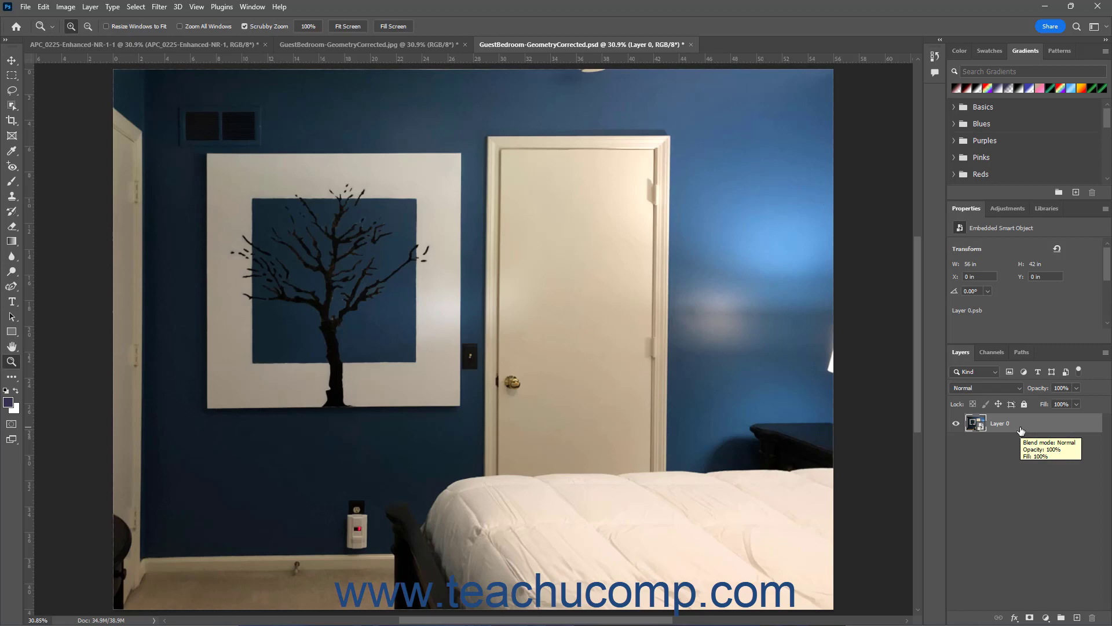
left_click(136, 7)
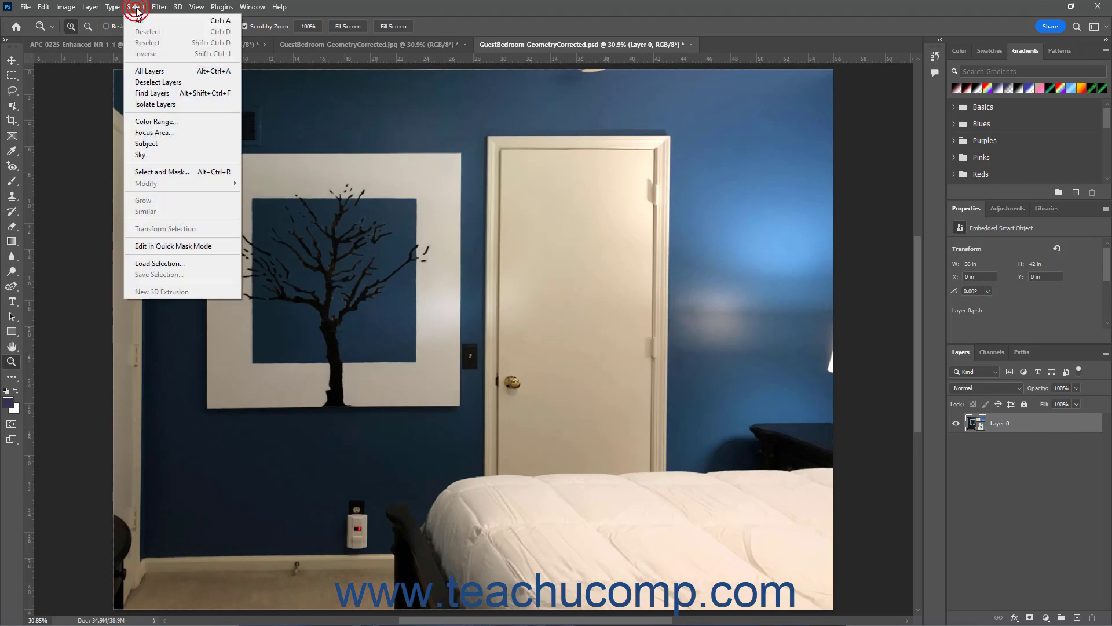
left_click(170, 122)
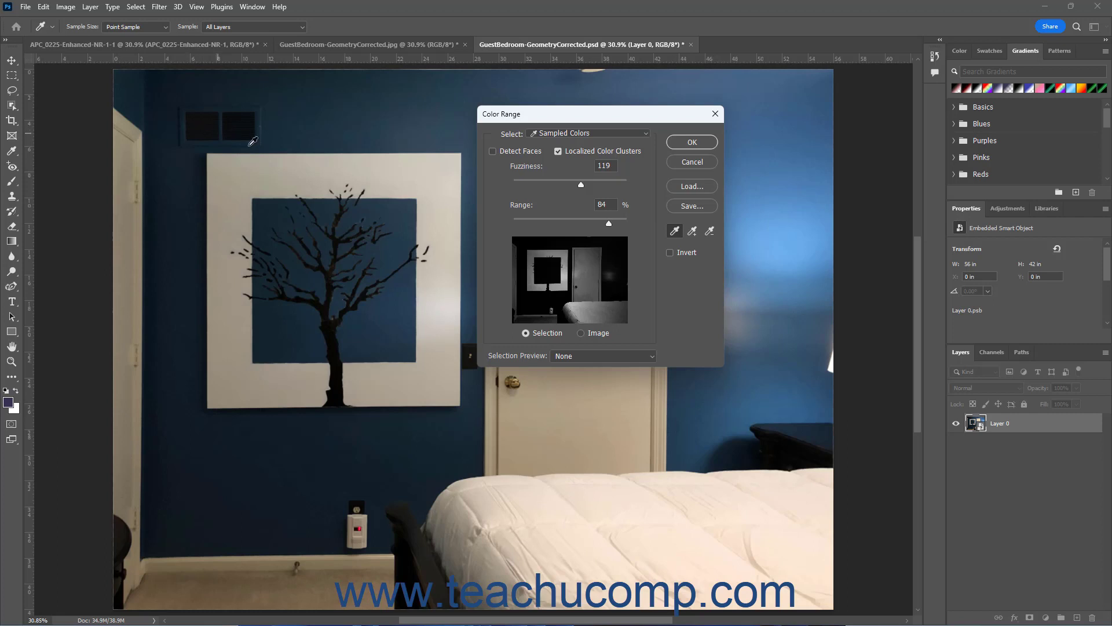
left_click(557, 134)
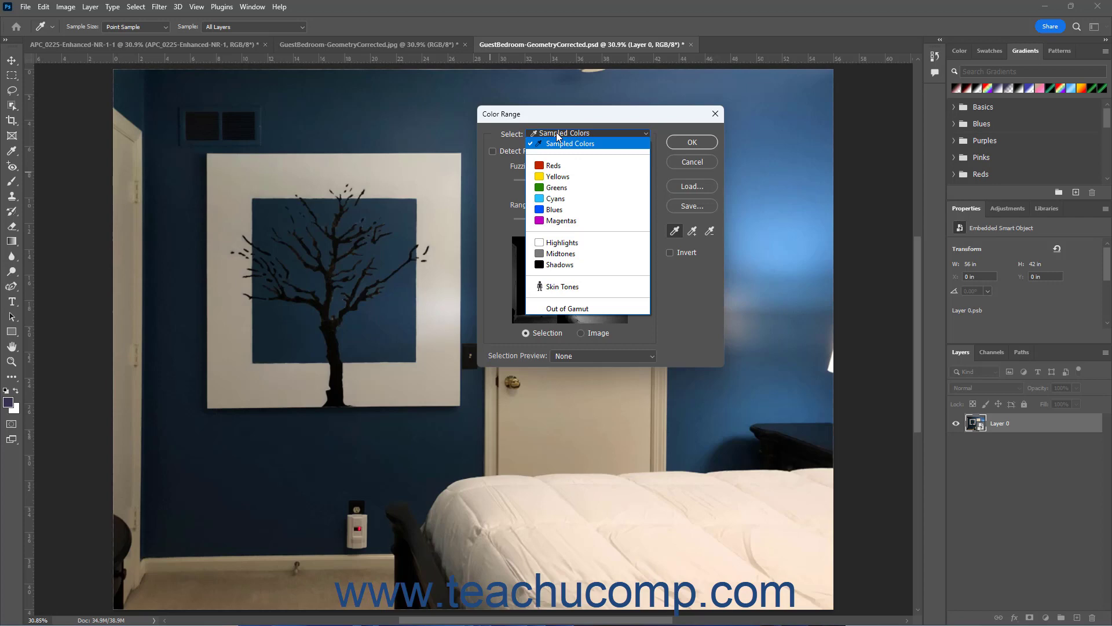
left_click(557, 135)
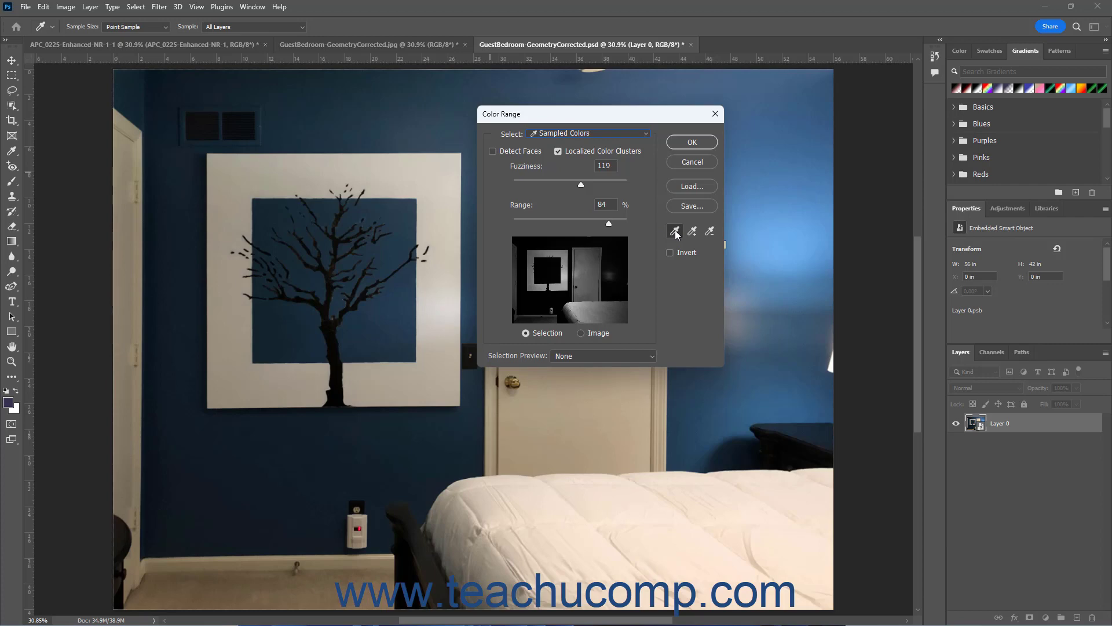
Step: Sample the blue in the tree painting, fine-tune the Fuzziness, and create the color range selection
left_click(410, 202)
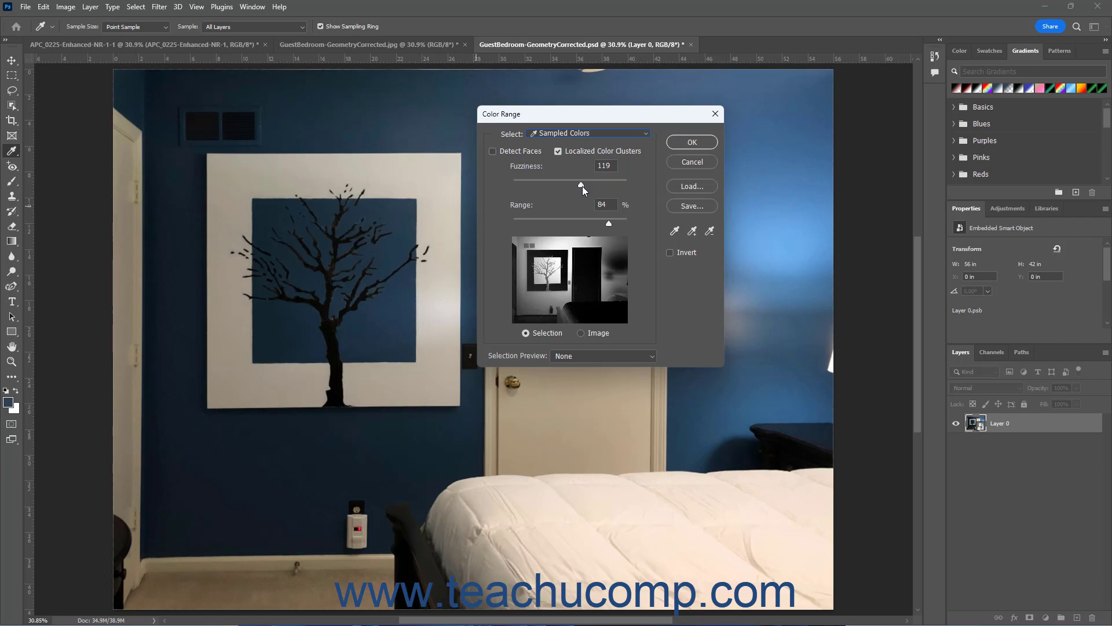
left_click_drag(582, 185, 583, 185)
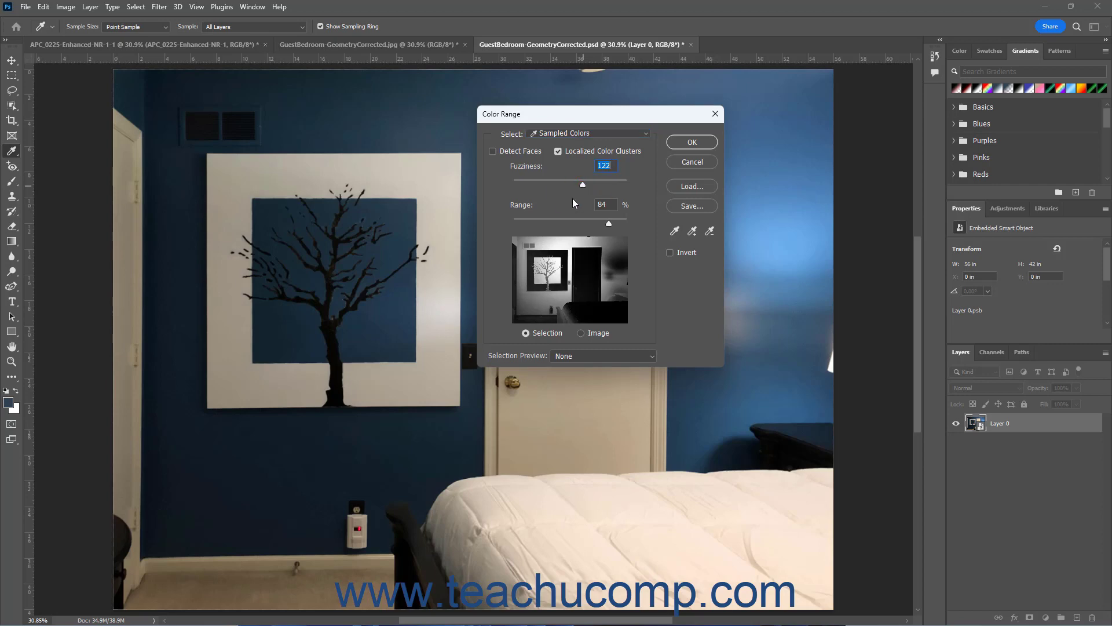
left_click(691, 142)
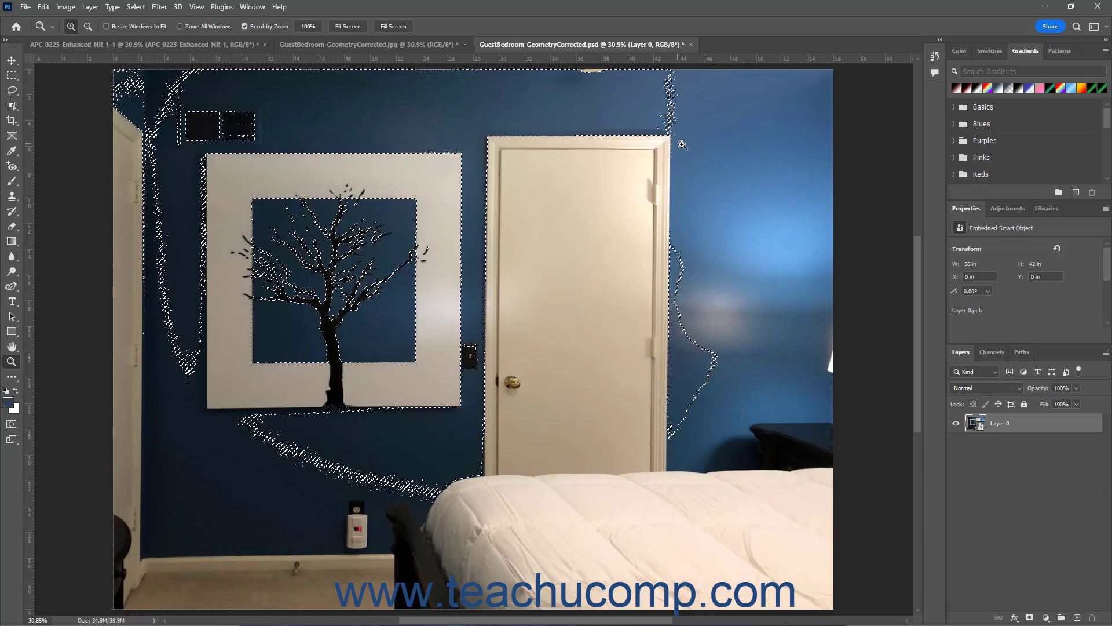
Step: Add a Hue/Saturation adjustment layer above Layer 0, masked by the current selection
left_click(1004, 210)
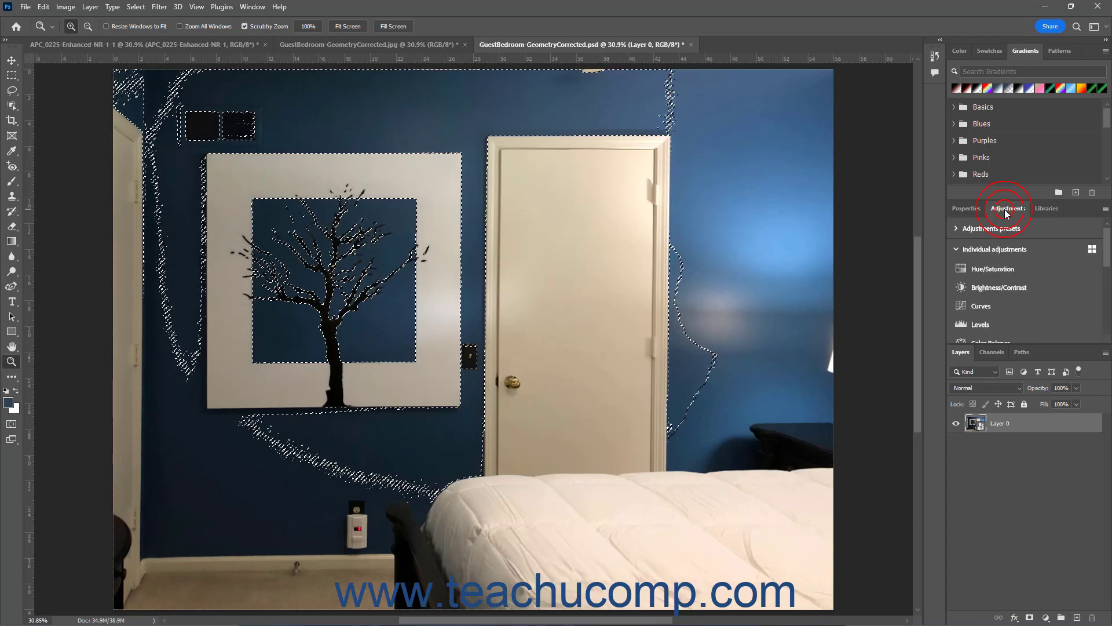
left_click(1046, 619)
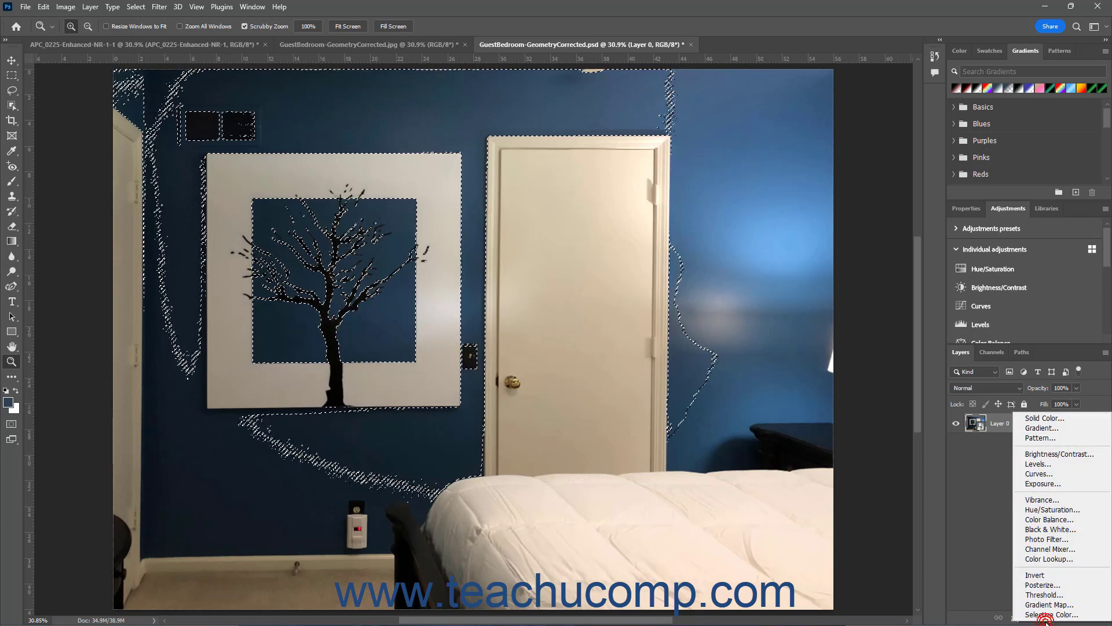
left_click(1055, 513)
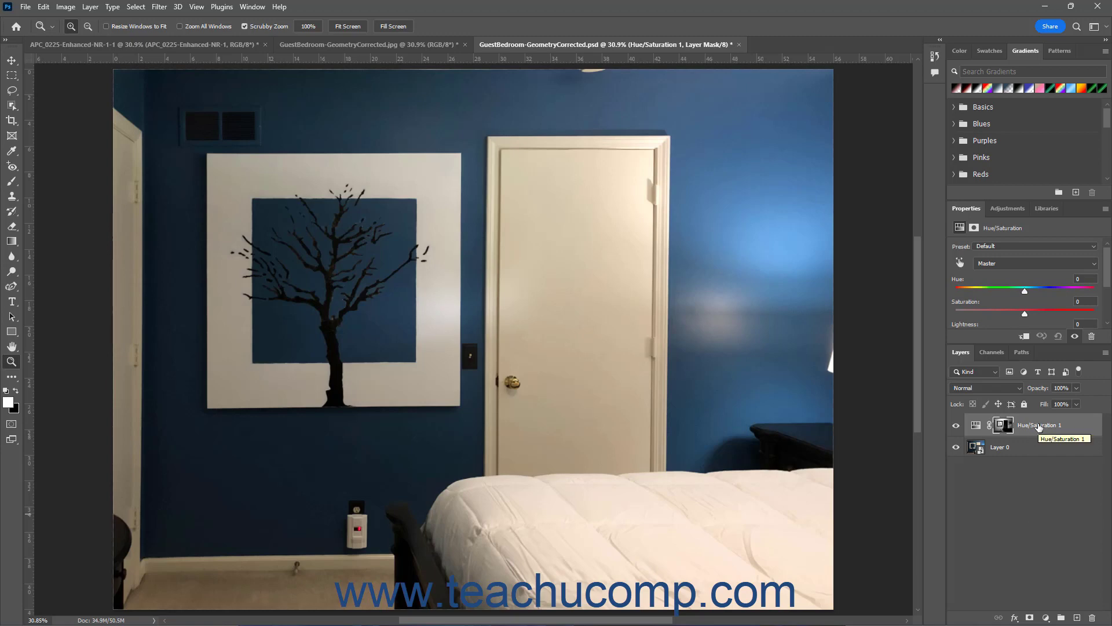
Step: Set the adjustment layer's Hue to +53 for the Master range to turn the selected blues purple
left_click(1028, 263)
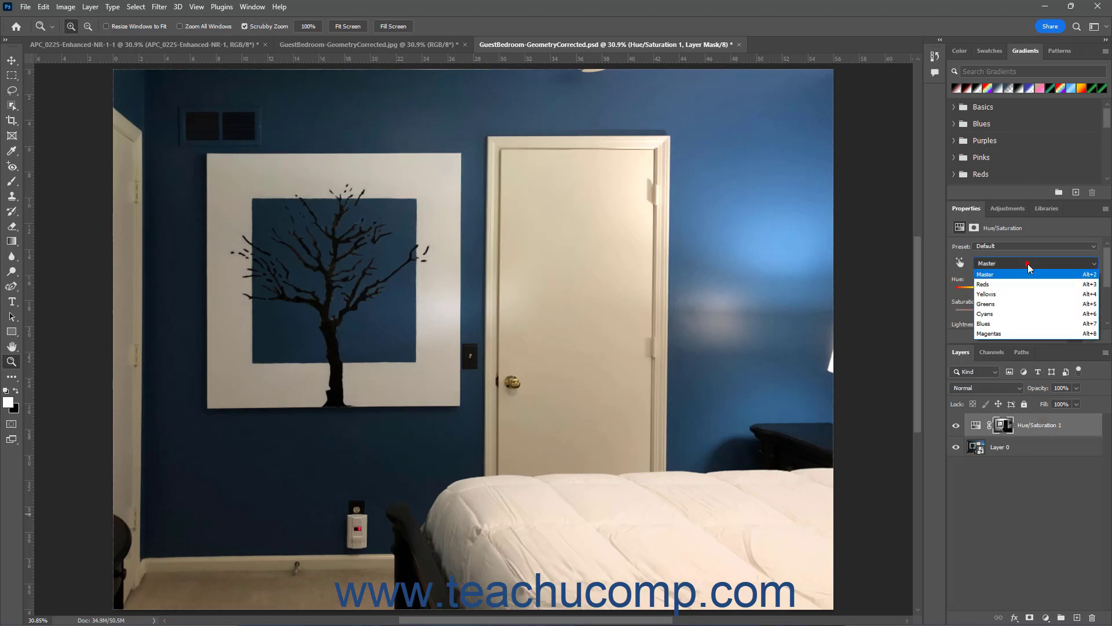
left_click(1022, 273)
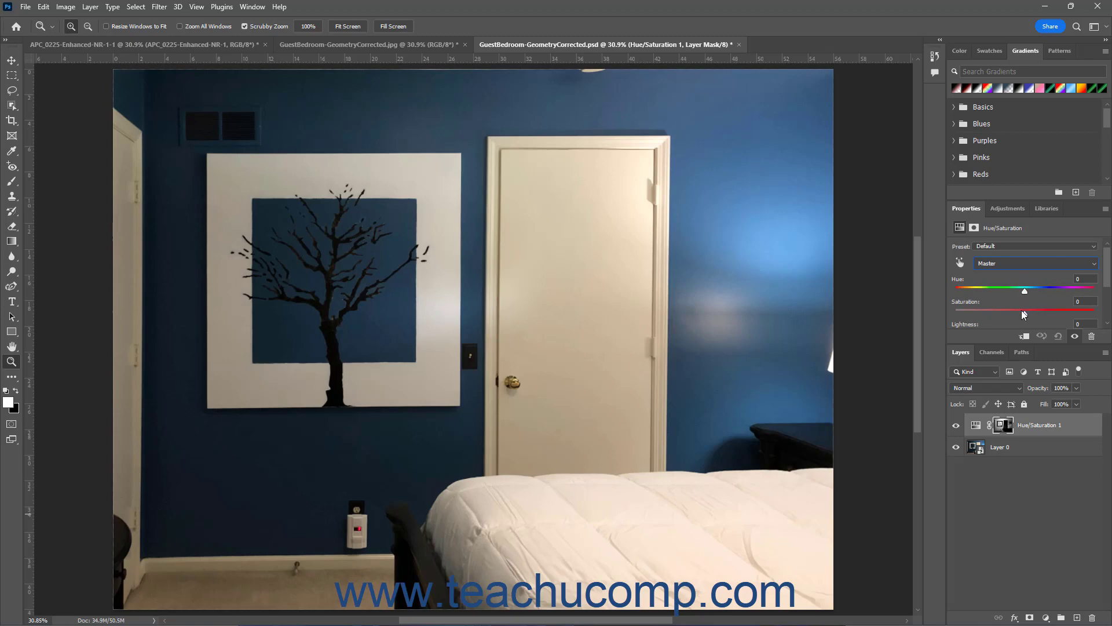
scroll(1022, 310, "down", 1)
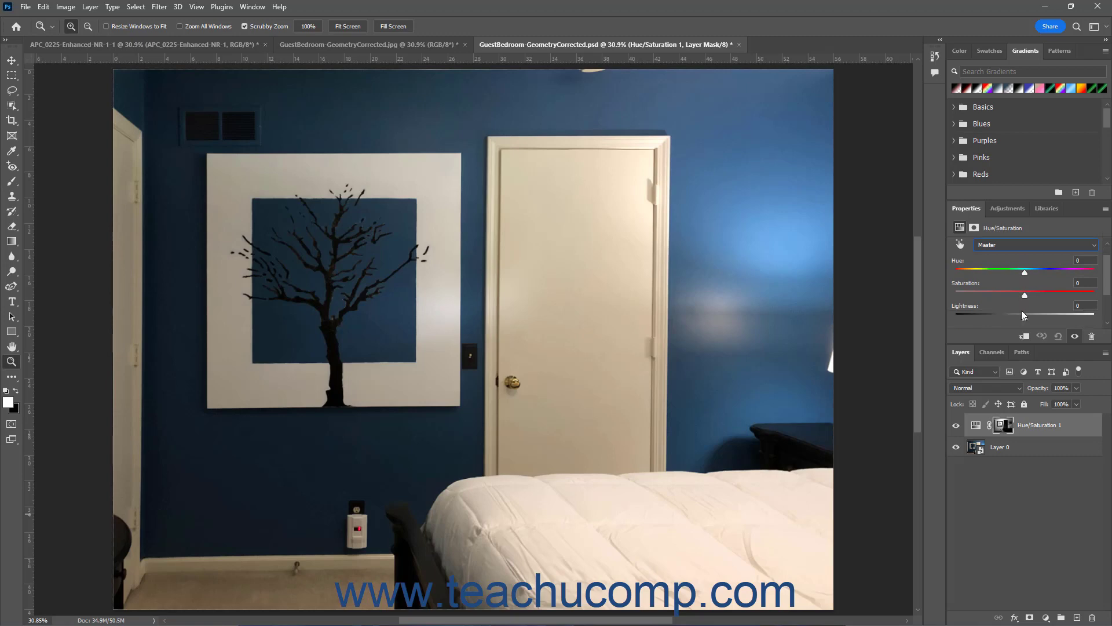
scroll(1020, 310, "up", 1)
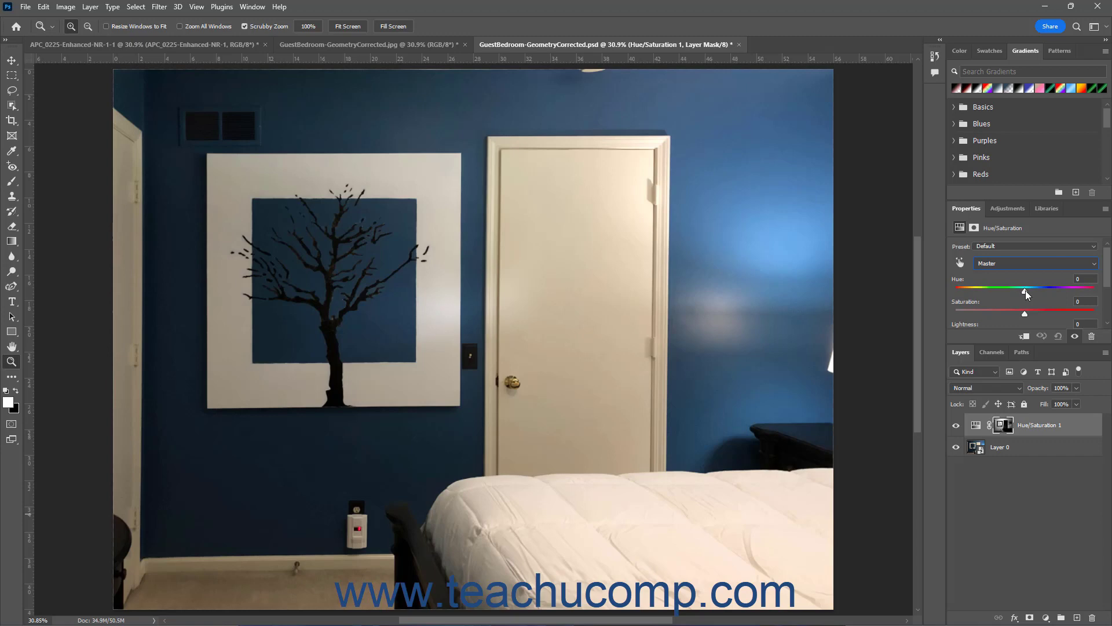
left_click_drag(1025, 290, 1028, 291)
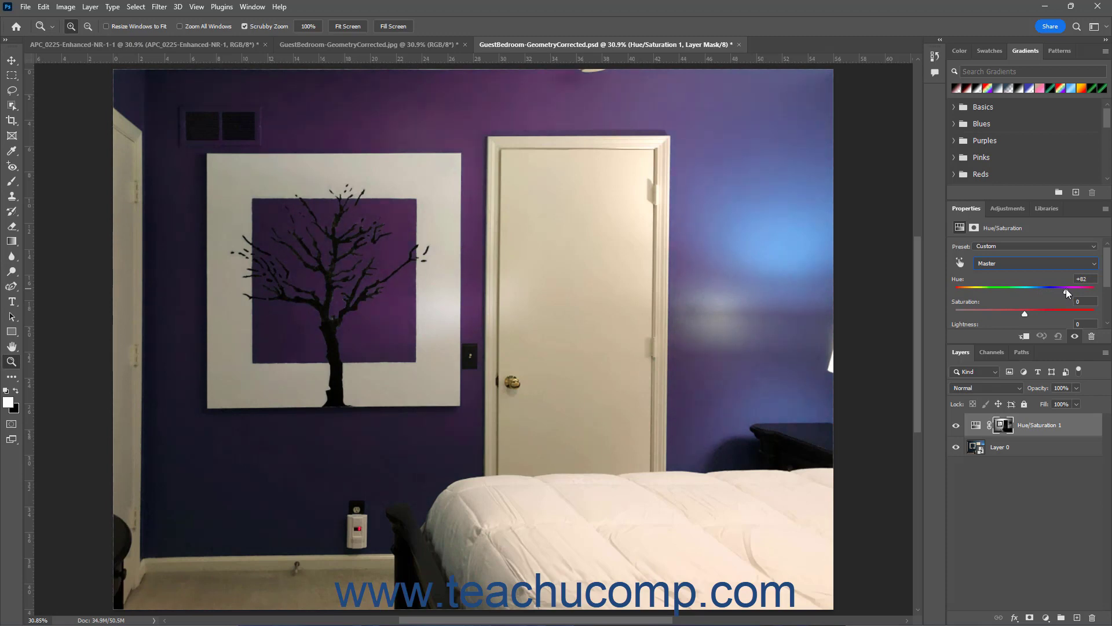
left_click_drag(1059, 289, 1057, 291)
left_click(1087, 427)
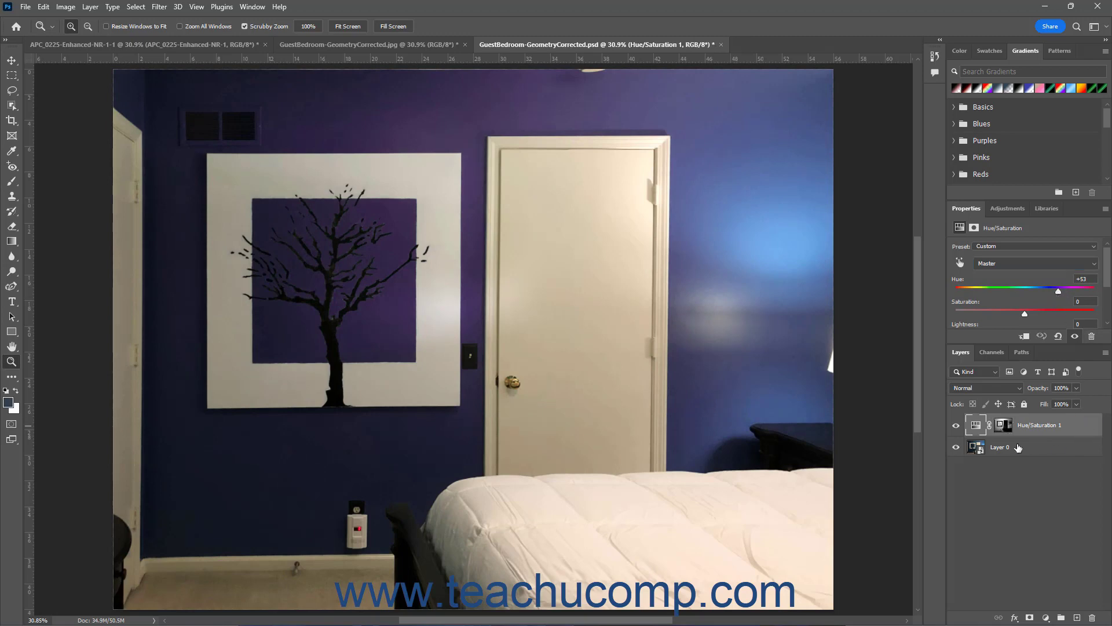
Step: Compare the PSD with the Hue/Saturation layer hidden and shown, and against the recolored JPG
left_click(956, 426)
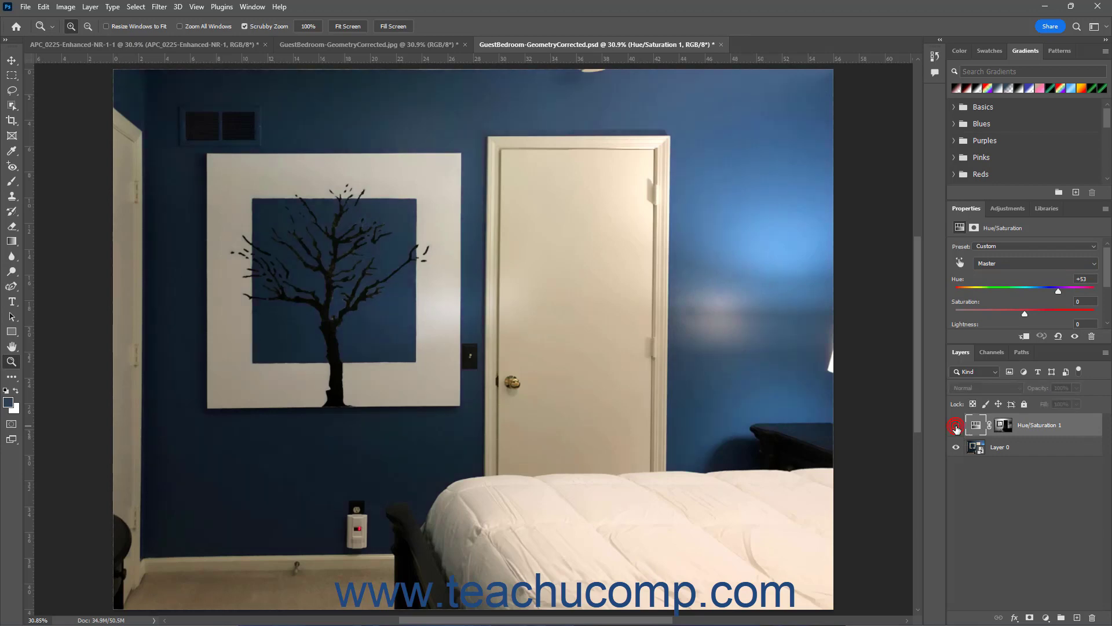
left_click(956, 426)
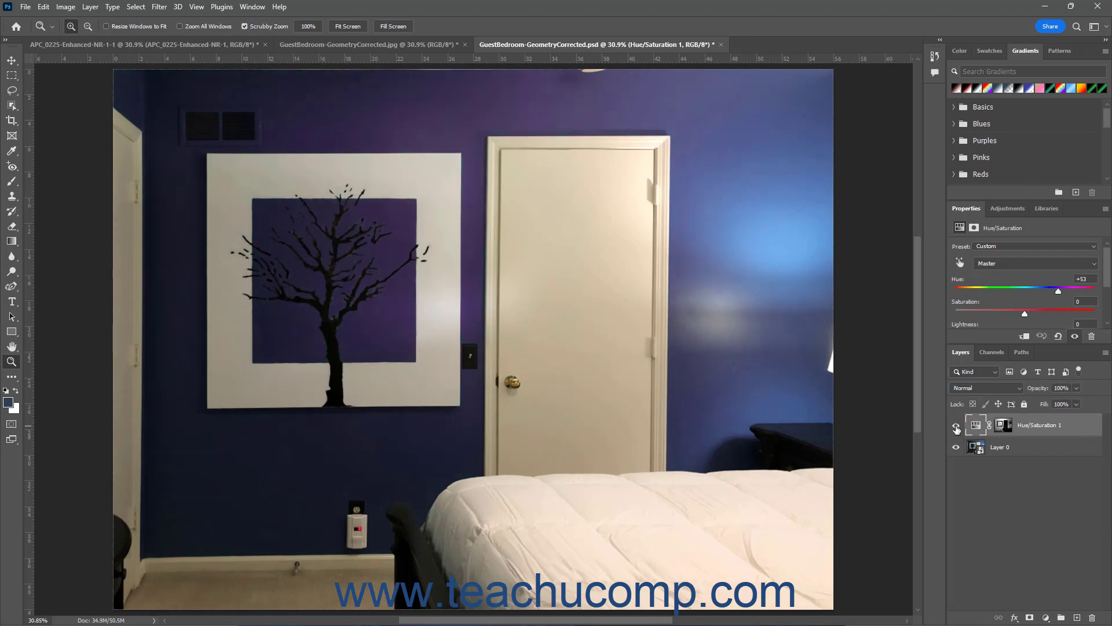
left_click(422, 46)
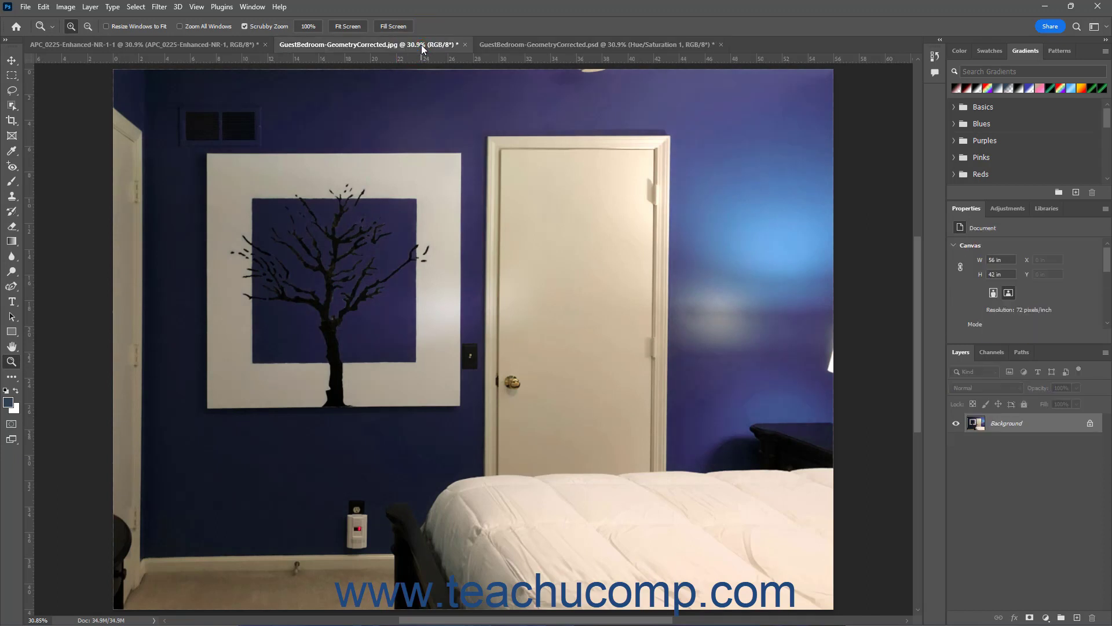
left_click(561, 44)
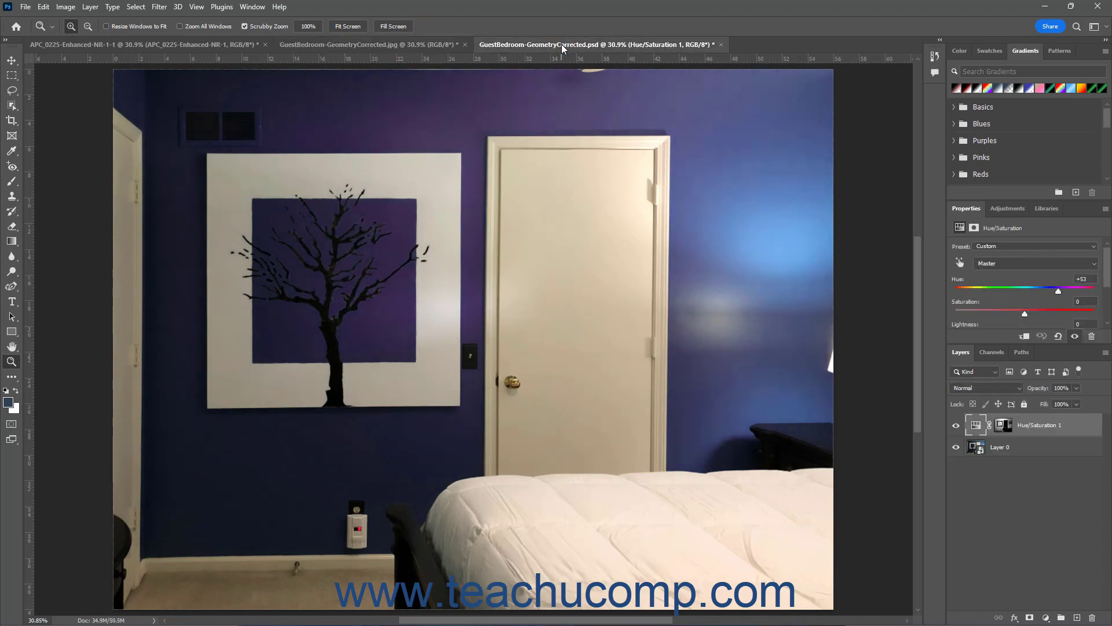